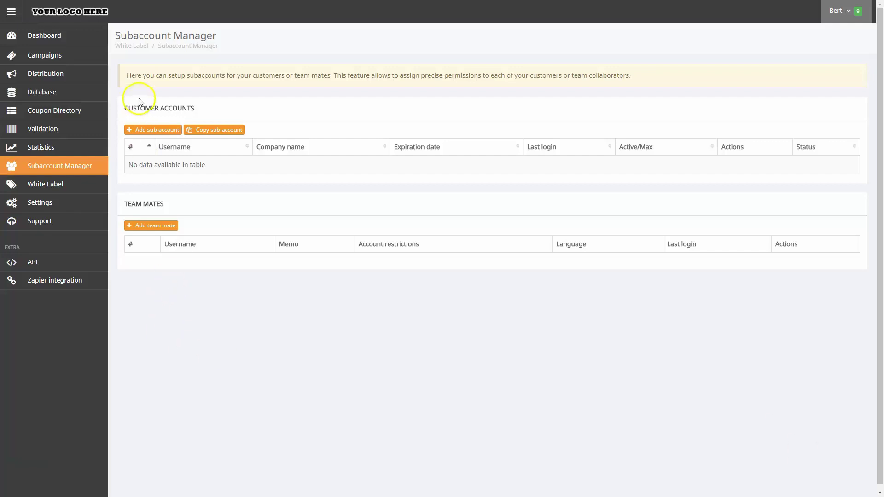
Create a customer subaccount with the chosen username, the generated password and company name Example
left_click(150, 130)
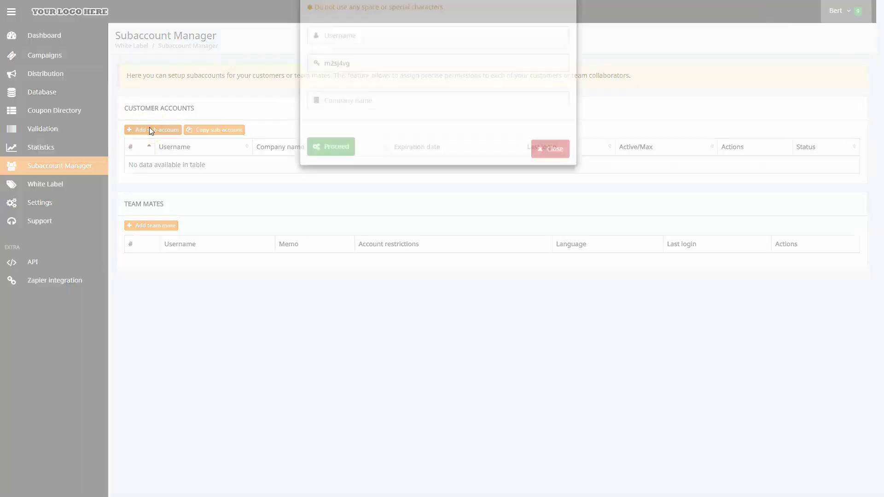
left_click(390, 69)
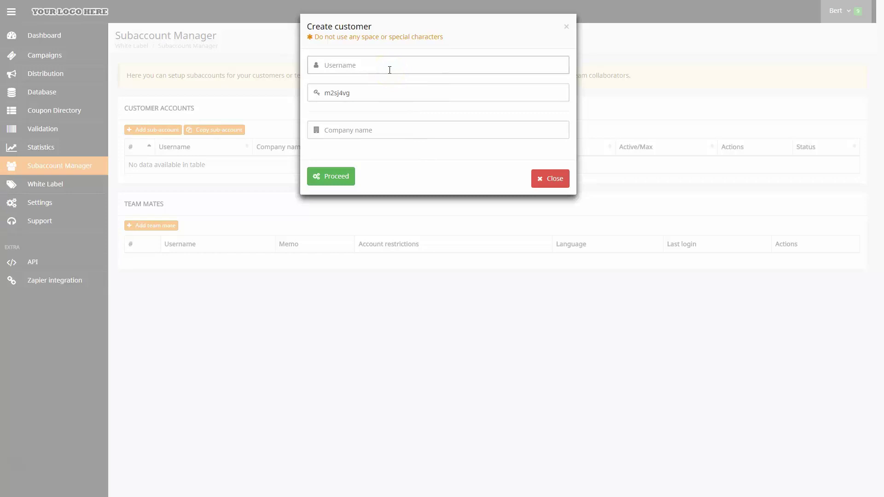
type("Jane")
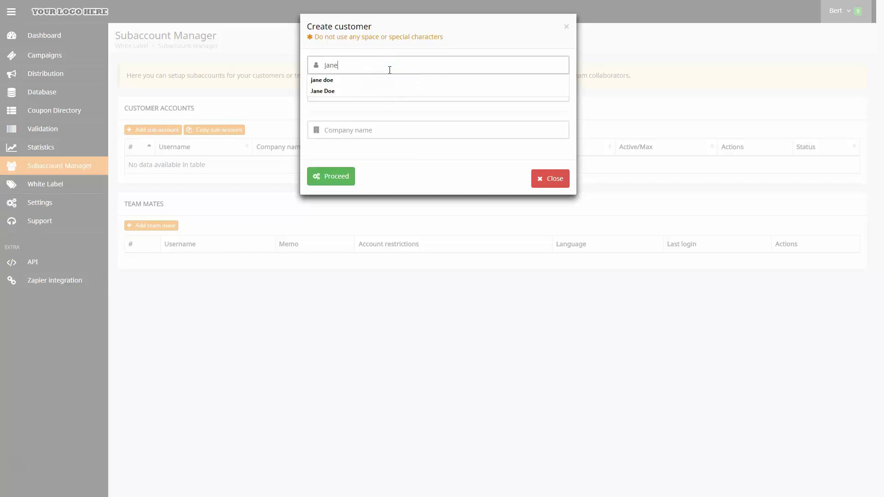
left_click(375, 125)
type("Example")
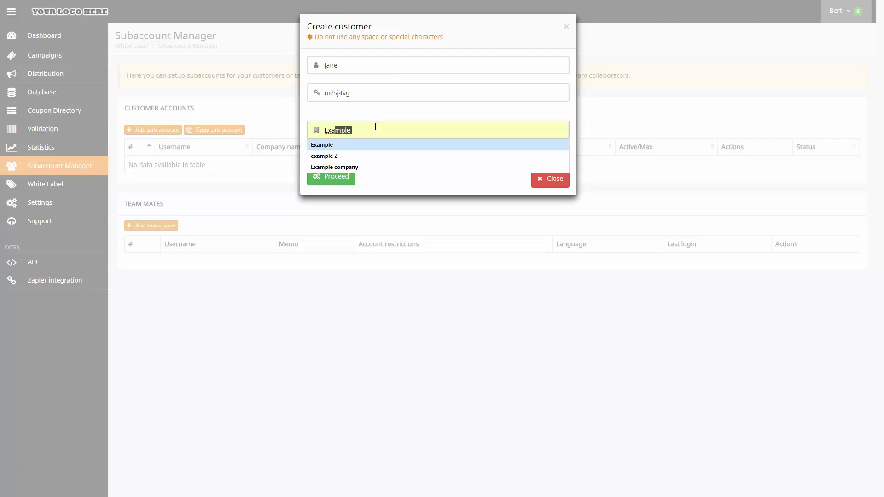
key("Return")
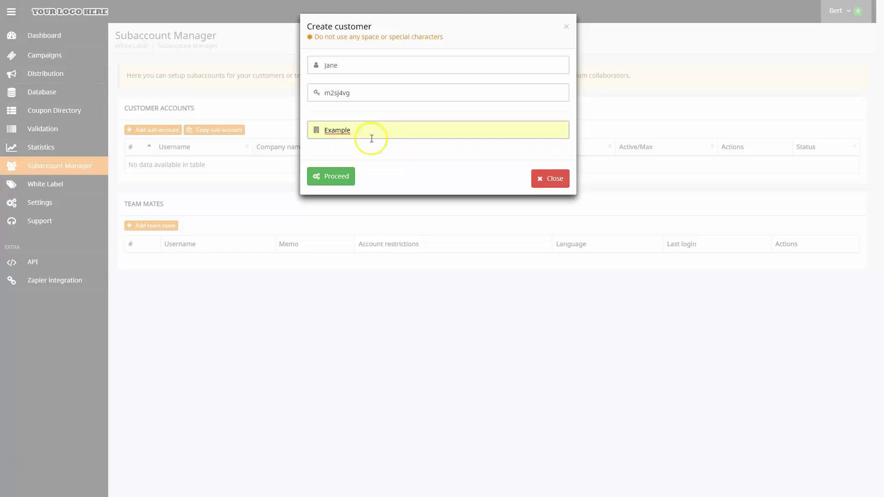
left_click(342, 177)
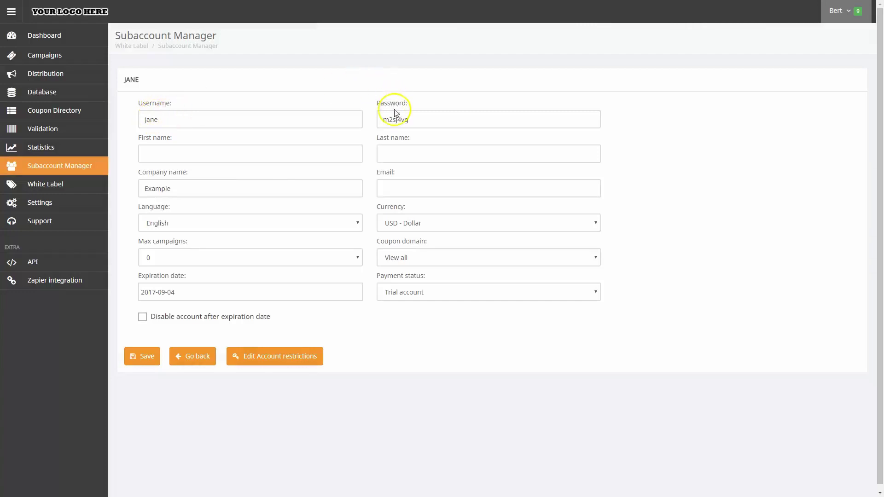
Enter the subaccount holder's first name, last name and e-mail address
left_click(248, 154)
type("Jane")
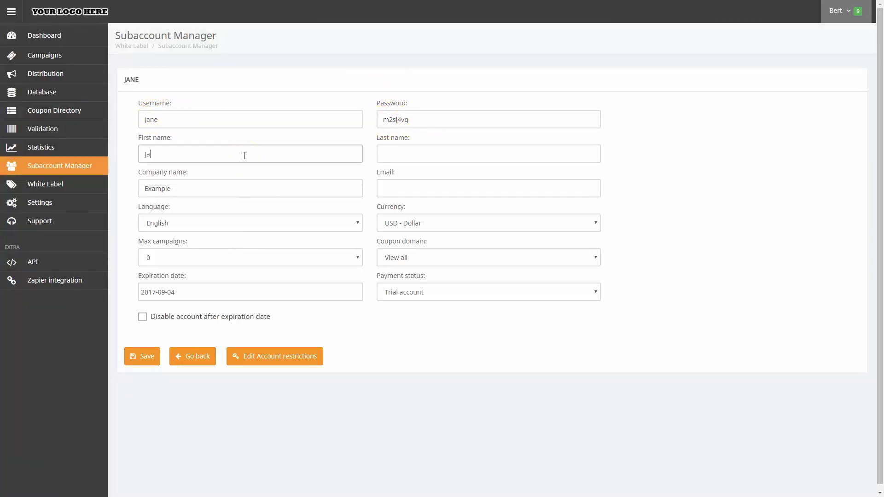
left_click(396, 154)
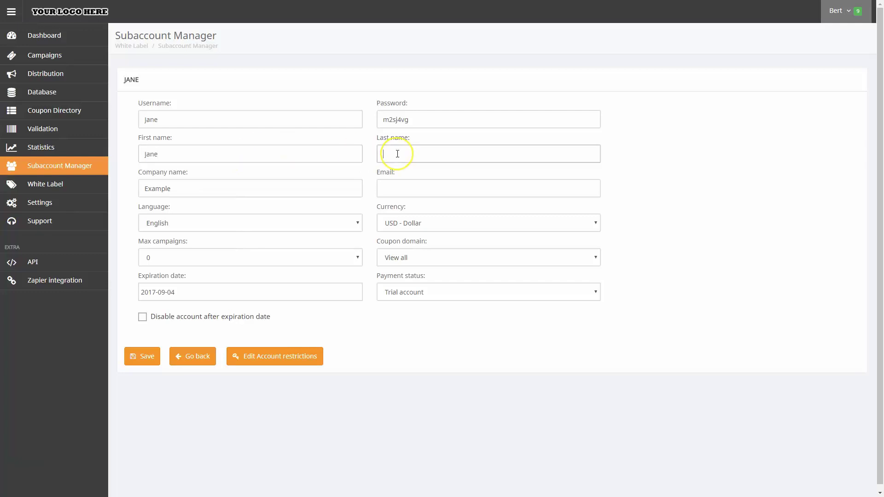
type("D")
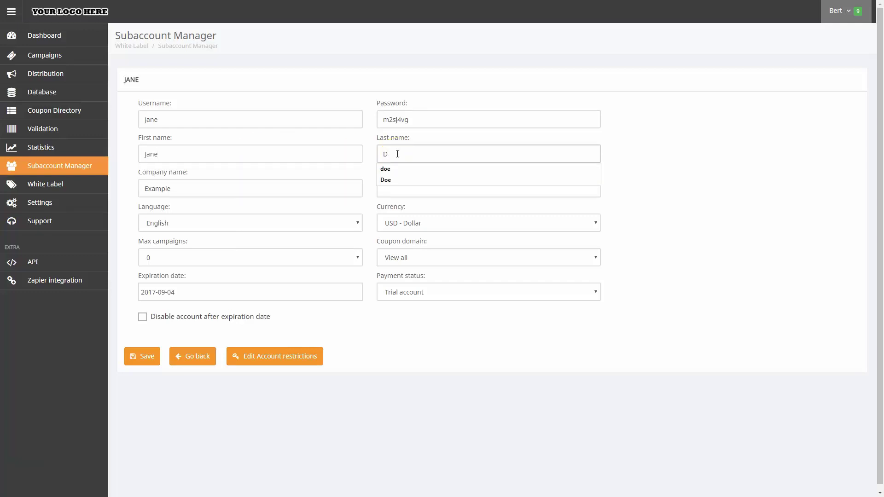
type("oe")
left_click(606, 152)
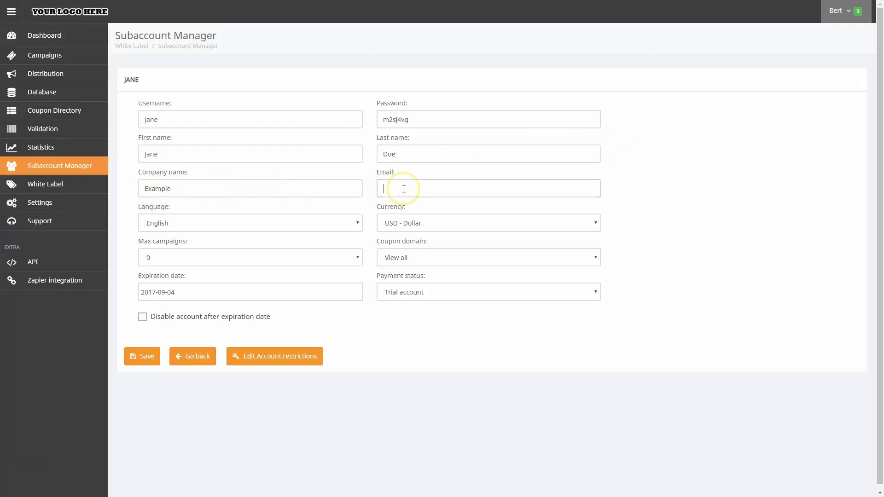
type("janedoe@example.com")
Browse the interface languages but keep English
left_click(320, 223)
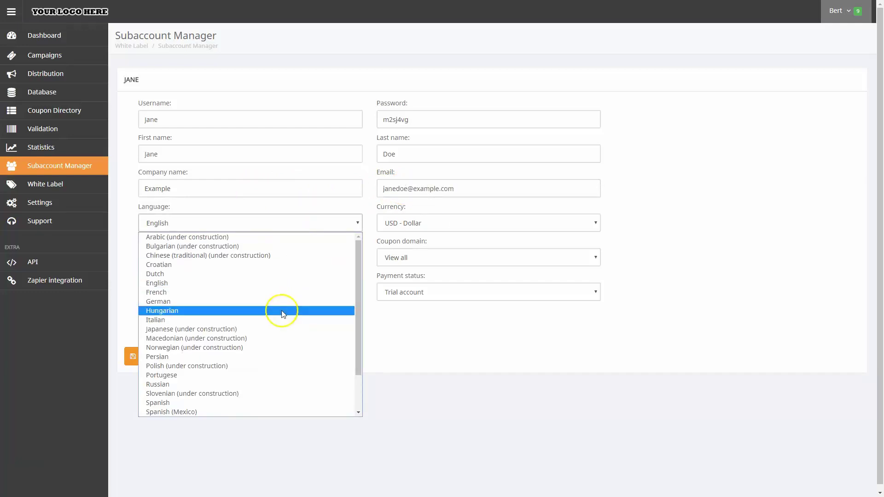
scroll(260, 388, "down", 2)
scroll(265, 357, "up", 2)
left_click(357, 224)
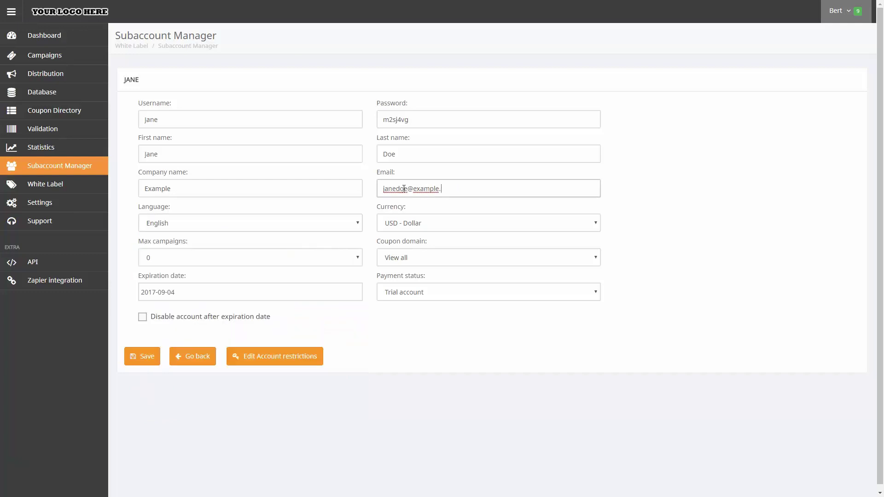
left_click(357, 224)
scroll(266, 359, "down", 2)
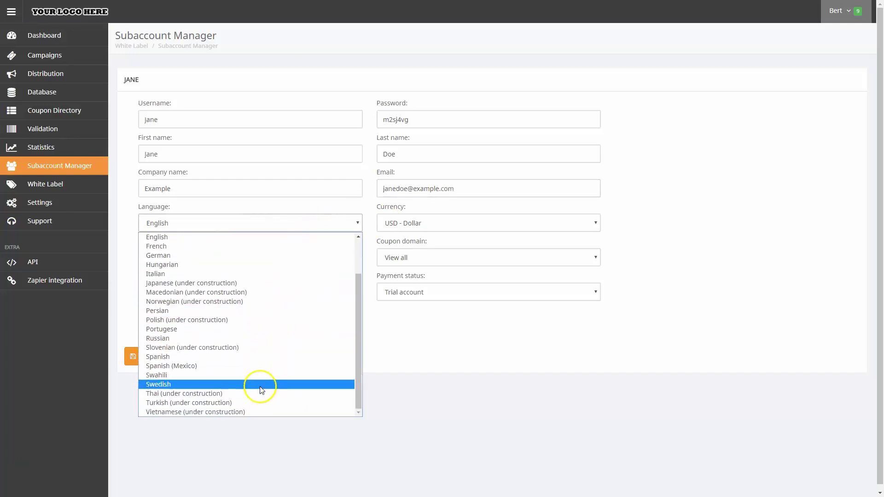
scroll(262, 368, "up", 3)
left_click(282, 226)
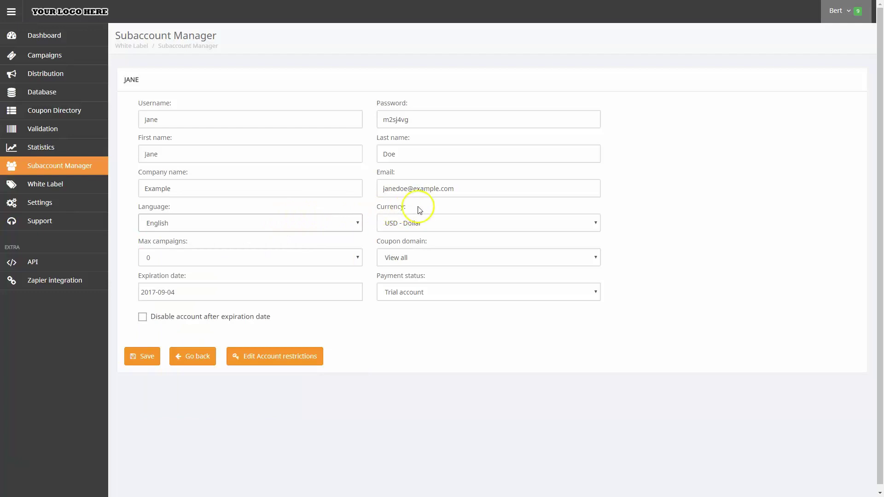
Keep USD - Dollar as the subaccount's currency
left_click(436, 223)
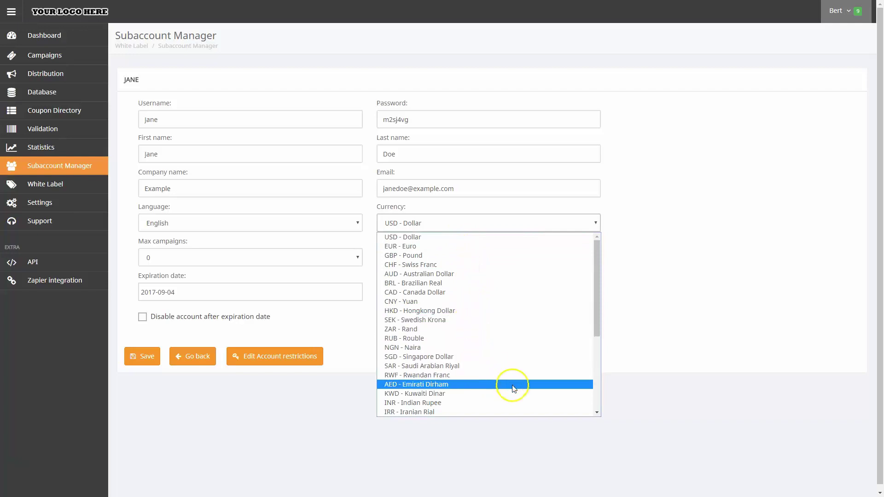
left_click(597, 412)
left_click_drag(599, 412, 597, 410)
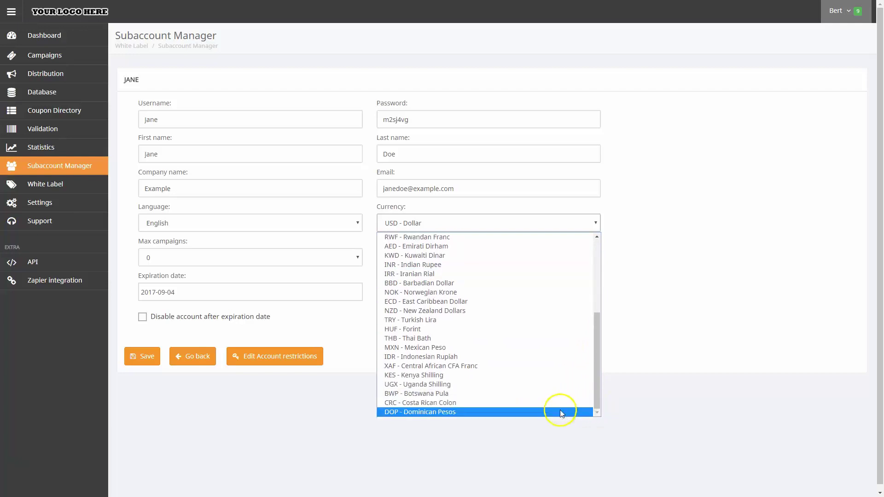
left_click(339, 262)
left_click(318, 261)
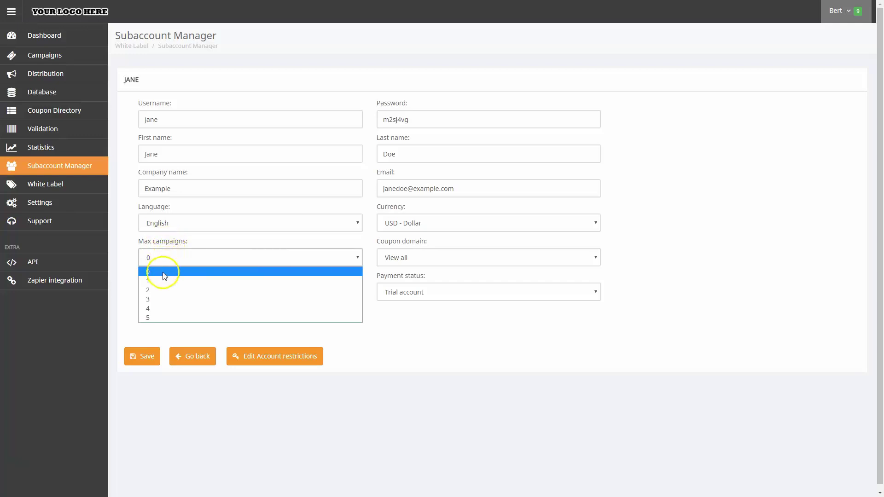
Allow a maximum of 5 campaigns and set the coupon domain to digicpn.com
left_click(159, 318)
left_click(444, 257)
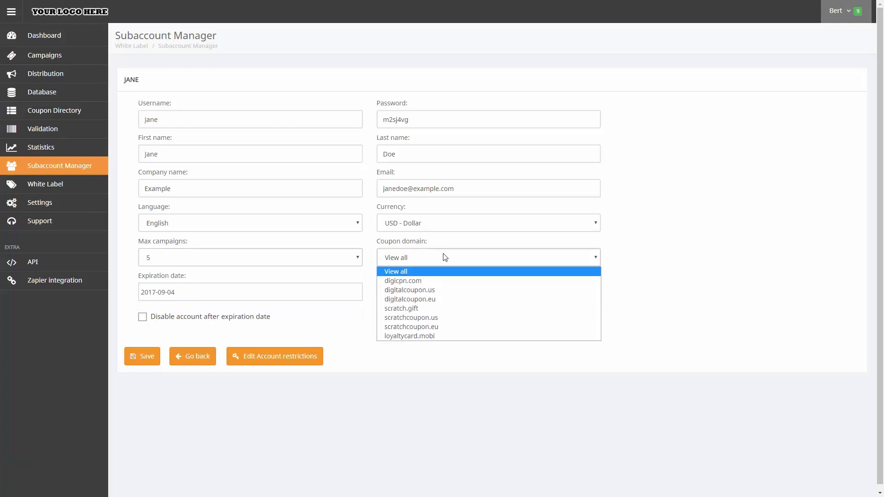
left_click(447, 282)
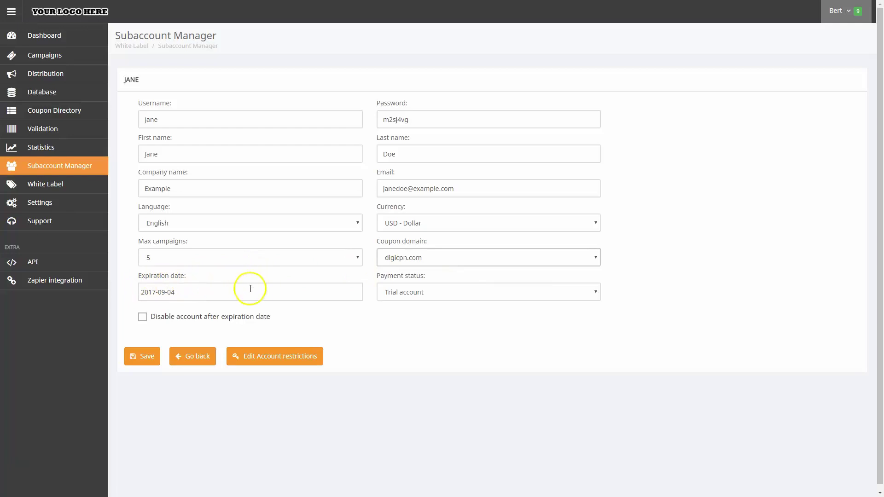
Keep payment status Trial account, leave 'Disable account after expiration date' off, and save
left_click(459, 292)
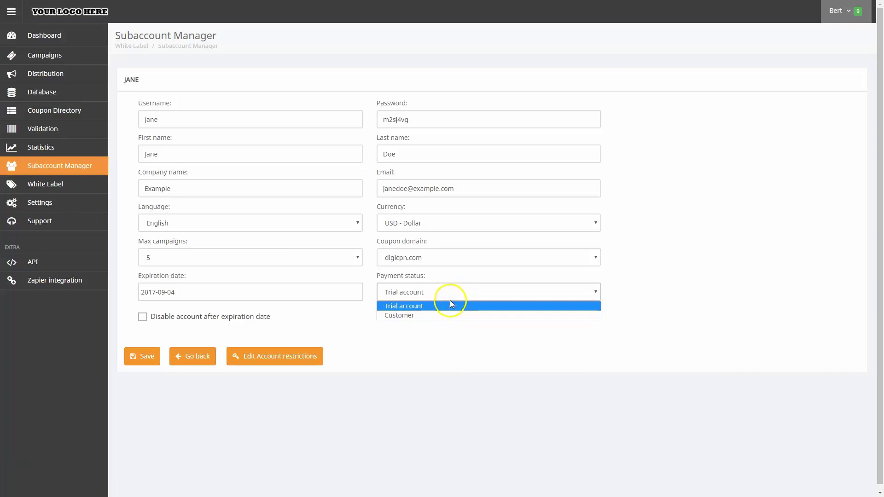
left_click(390, 391)
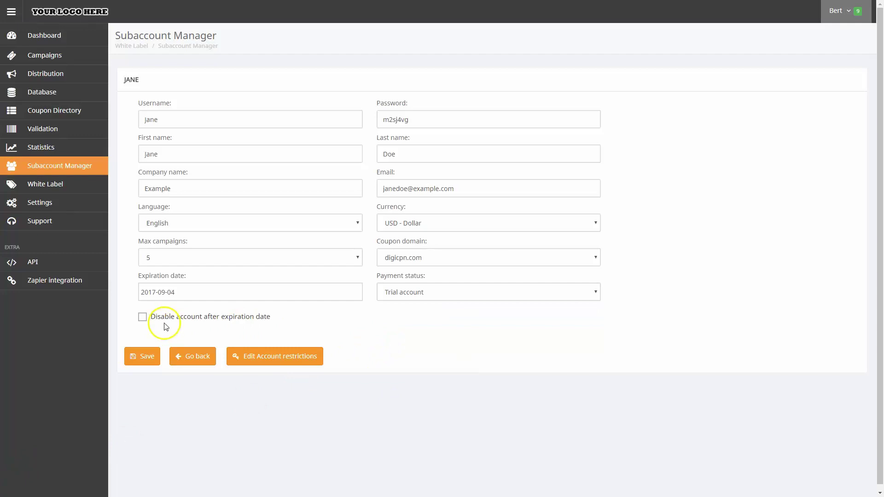
left_click(142, 318)
left_click(142, 319)
left_click(142, 355)
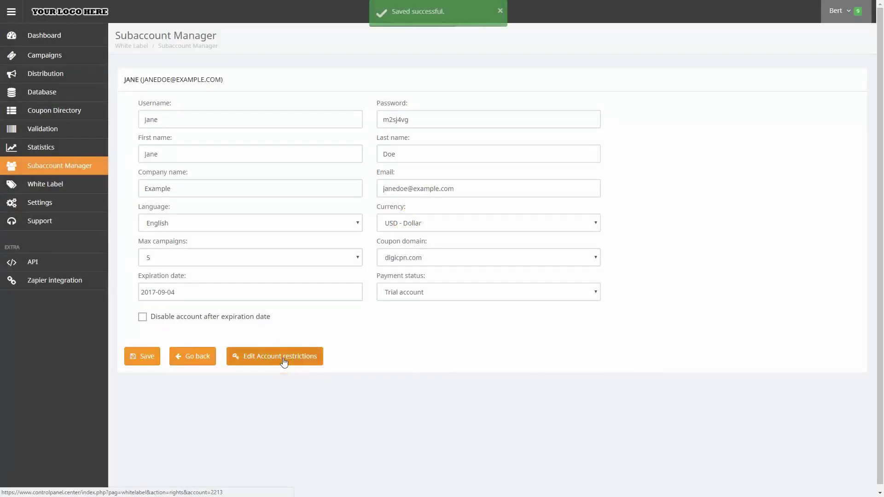
Open the subaccount's account restrictions page to review its settings
left_click(283, 359)
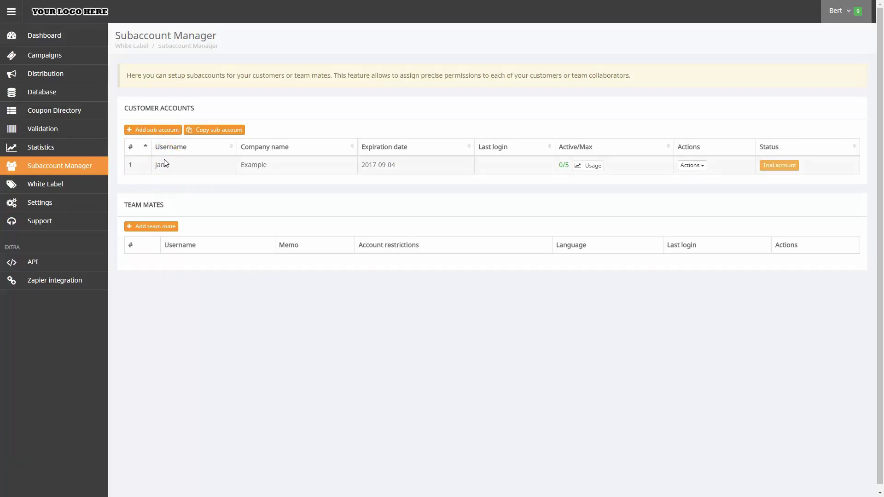
Sort the customer accounts by username and show the Actions list for the Example subaccount
left_click(202, 149)
left_click(698, 167)
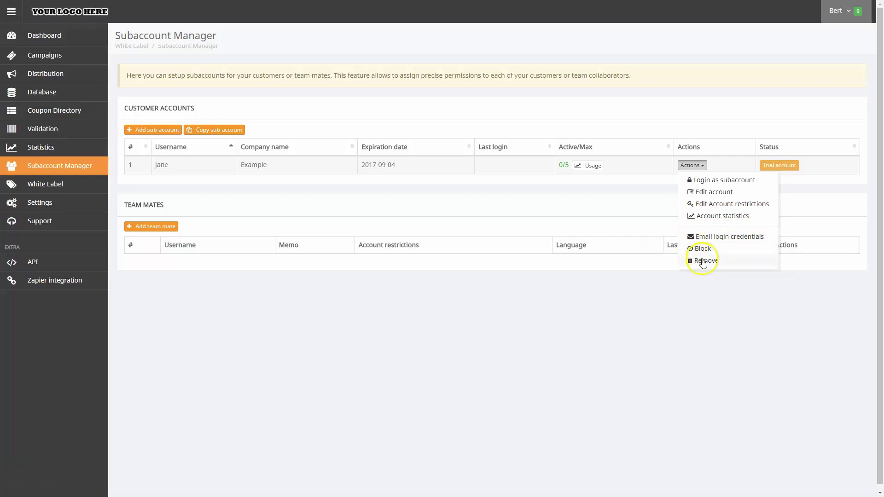
left_click(724, 306)
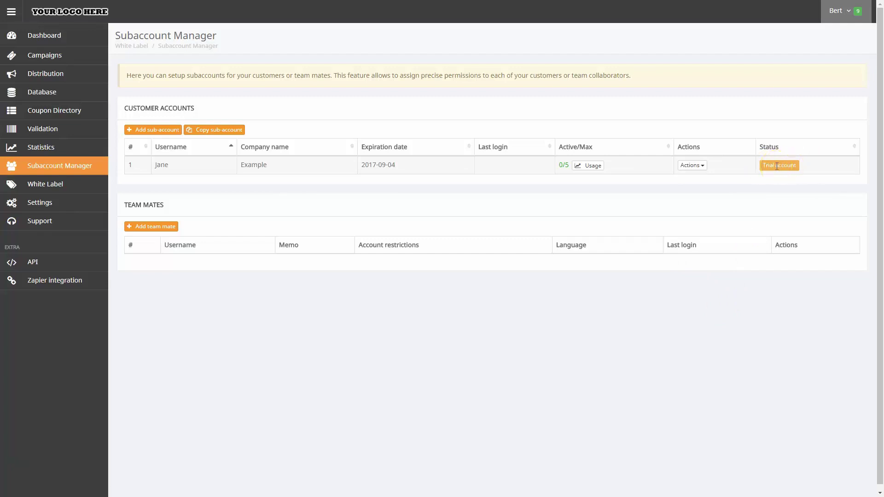
left_click(692, 165)
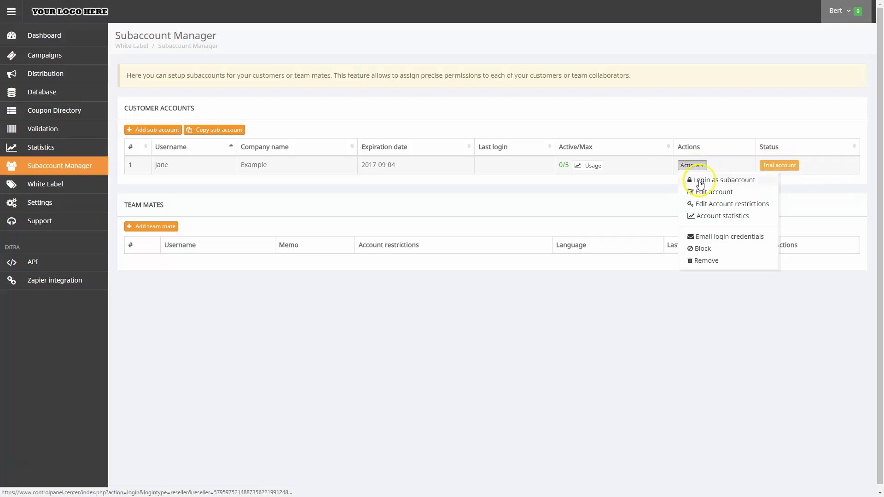
left_click(700, 182)
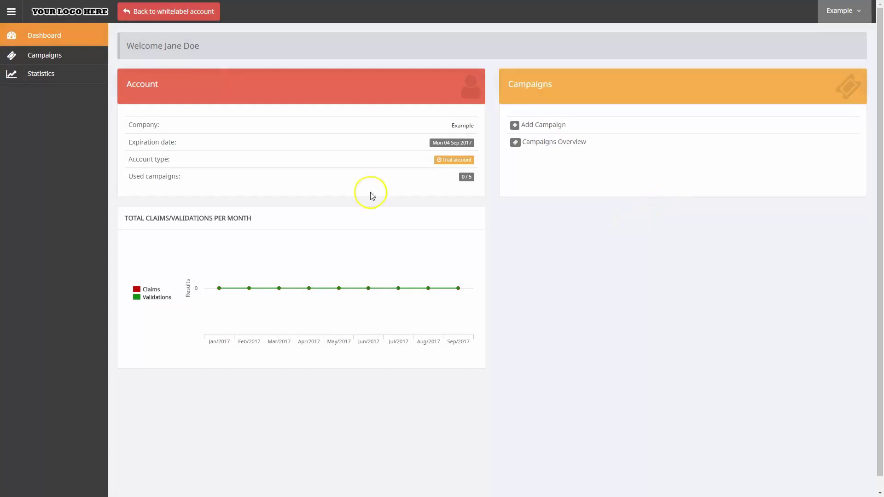
left_click(49, 58)
left_click(46, 86)
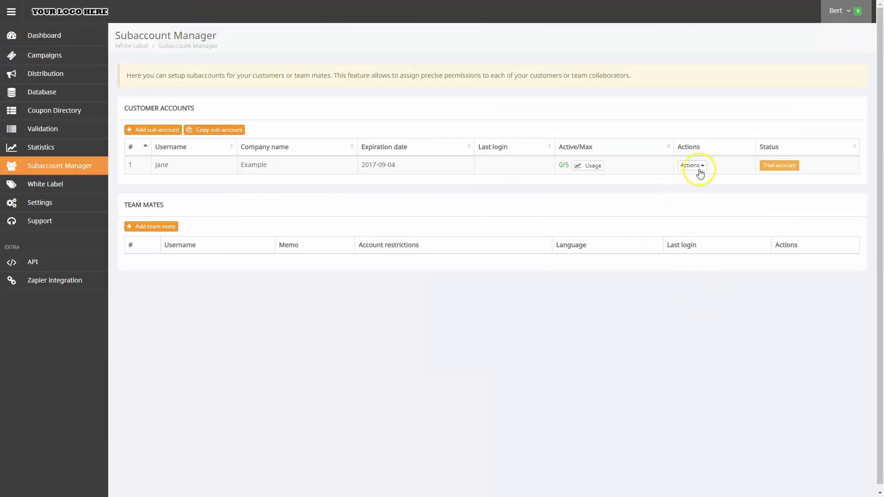
left_click(693, 165)
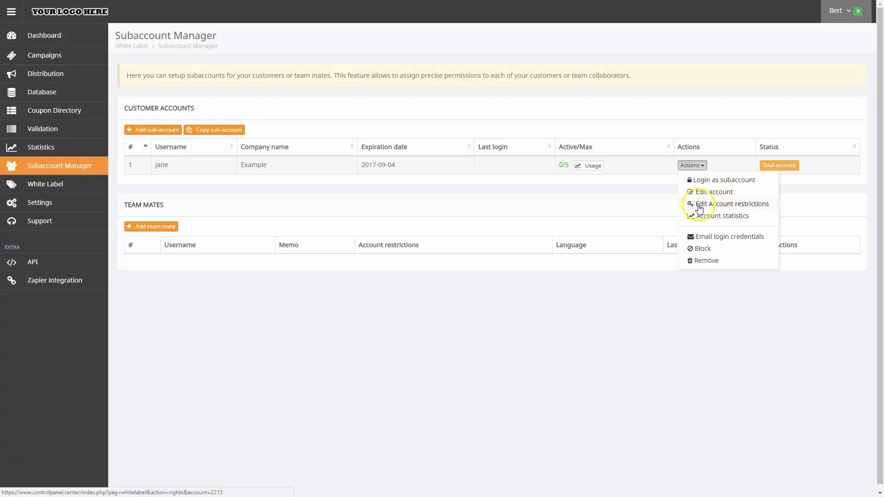
left_click(753, 220)
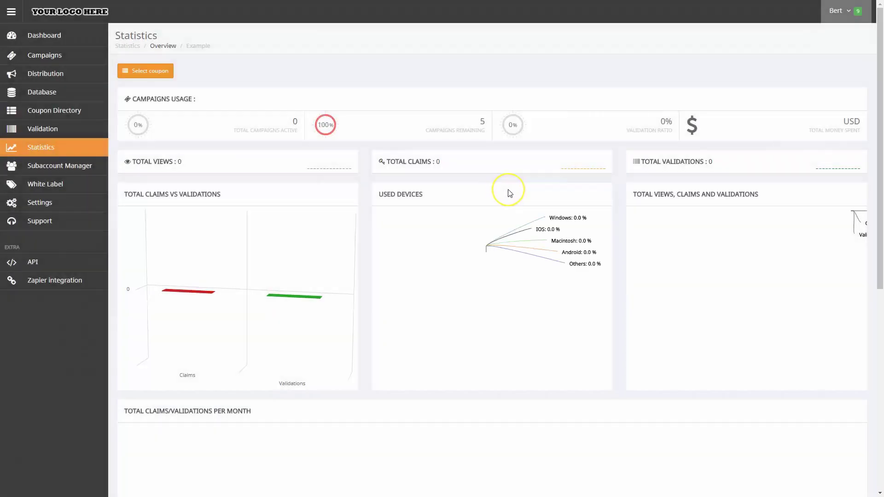
left_click(135, 70)
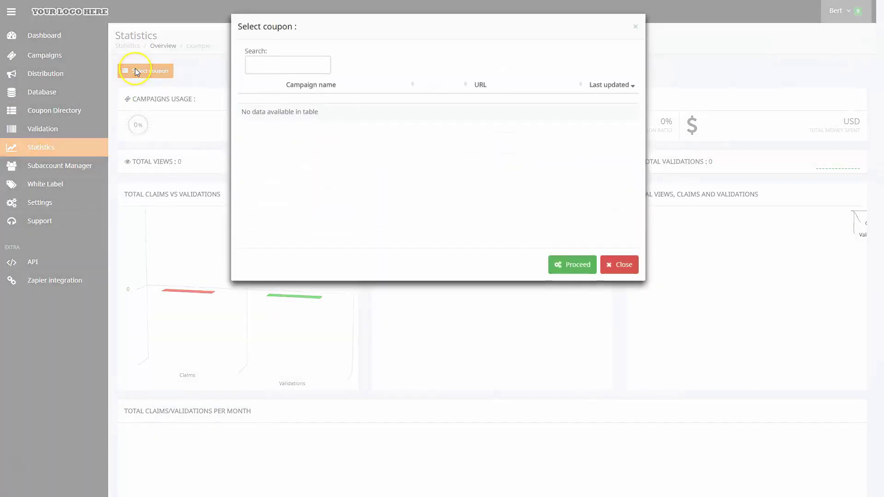
left_click(620, 263)
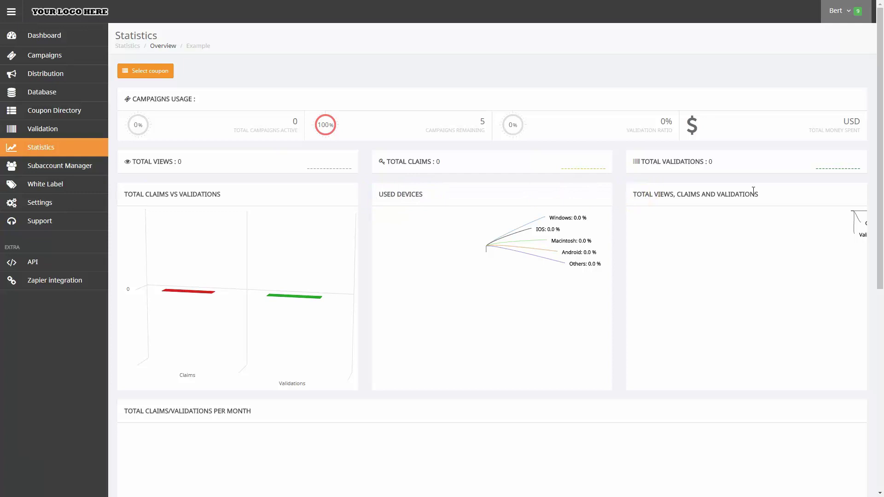
scroll(753, 190, "down", 5)
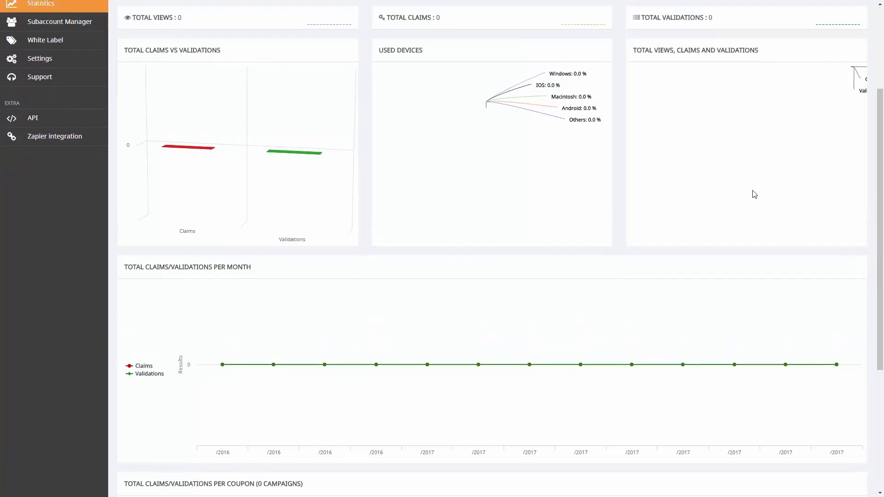
scroll(737, 191, "down", 2)
scroll(187, 98, "up", 1)
scroll(174, 241, "down", 2)
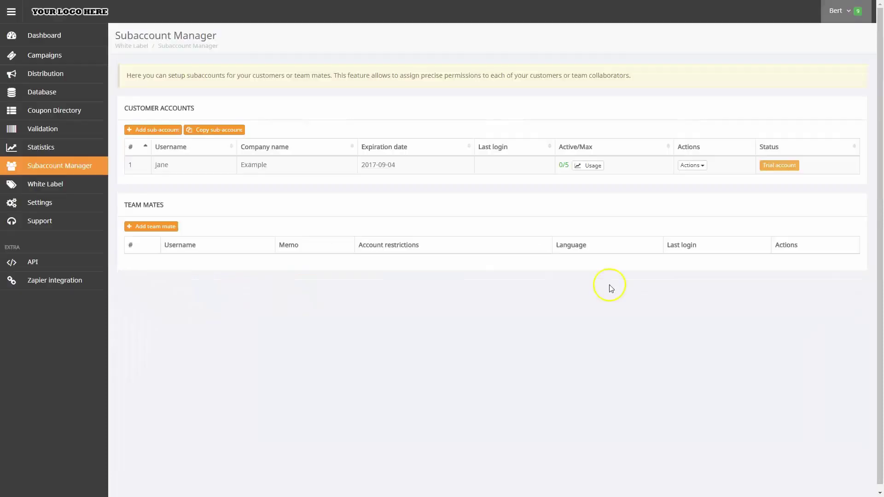
Choose Email login credentials from the subaccount's Actions list to preview the email
left_click(693, 166)
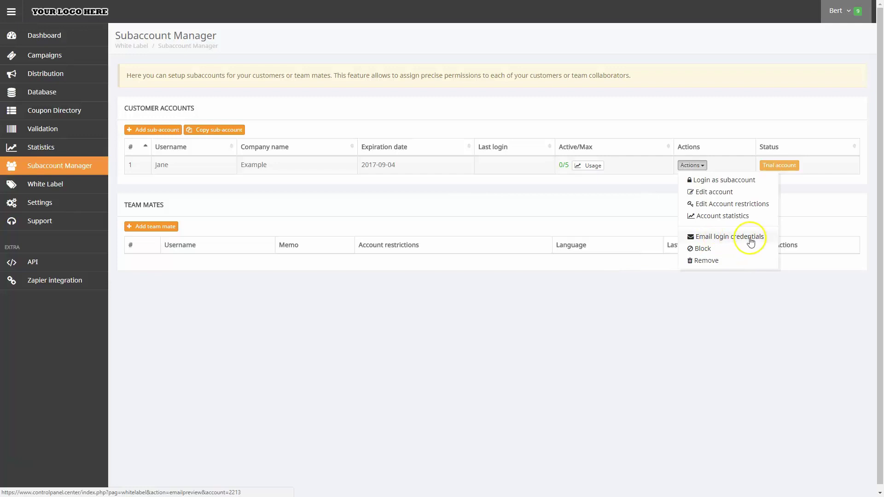
left_click(715, 242)
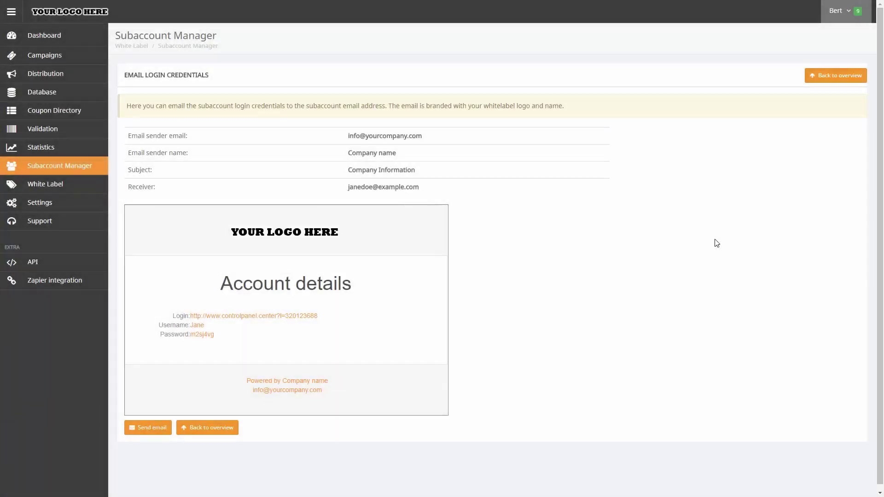